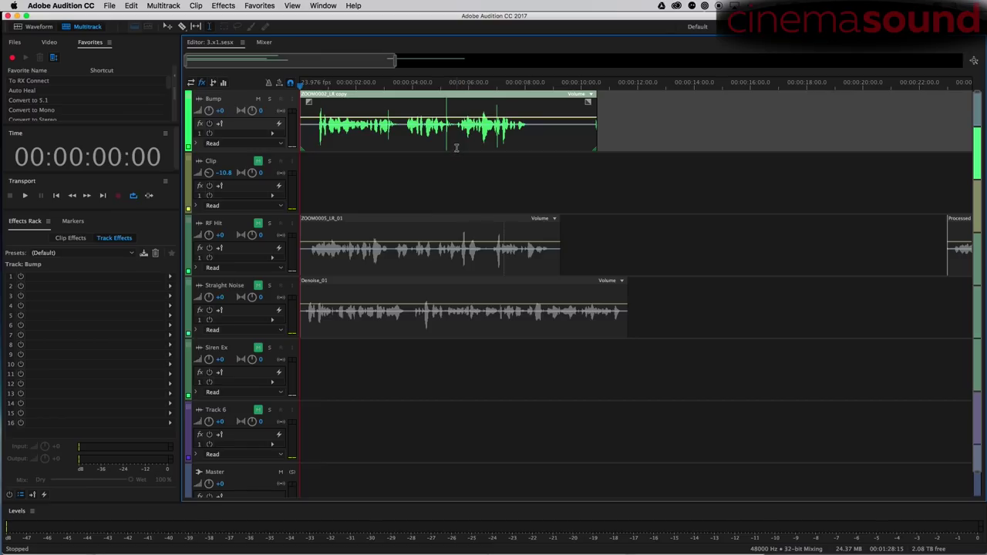
Play the session from the start and from about 5 s, then open the Bump clip ZOOM0002_LR copy.wav in the Waveform editor.
{"action": "key", "text": "space"}
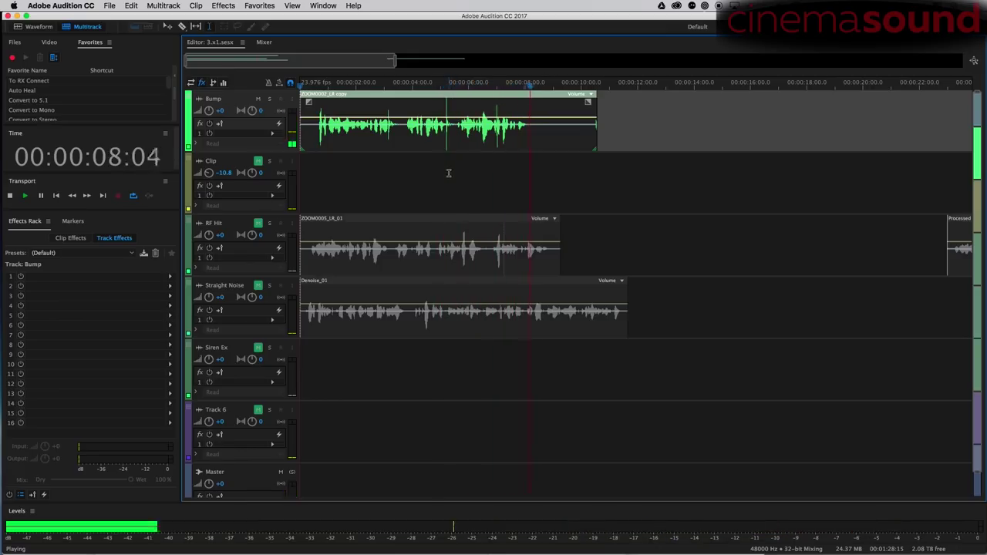
{"action": "key", "text": "space"}
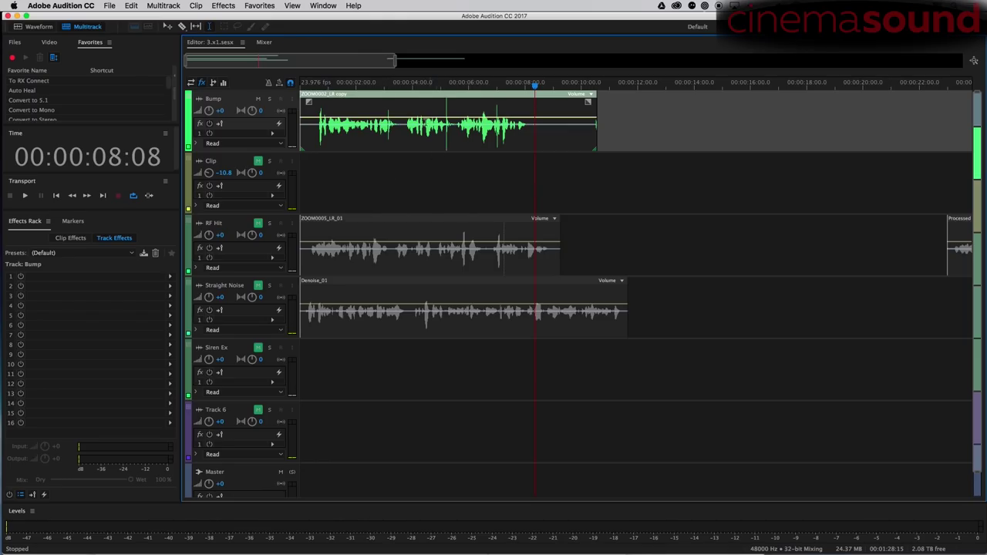
{"action": "left_click", "coordinate": [441, 89]}
{"action": "key", "text": "space"}
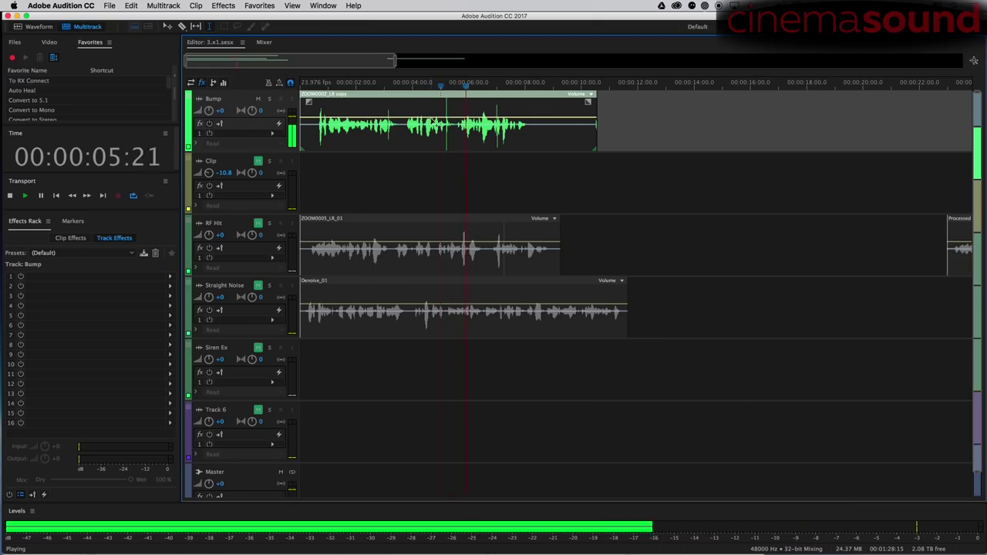
{"action": "key", "text": "space"}
{"action": "key", "text": "Home"}
{"action": "key", "text": "space"}
{"action": "key", "text": "space"}
{"action": "key", "text": "Home"}
{"action": "key", "text": "space"}
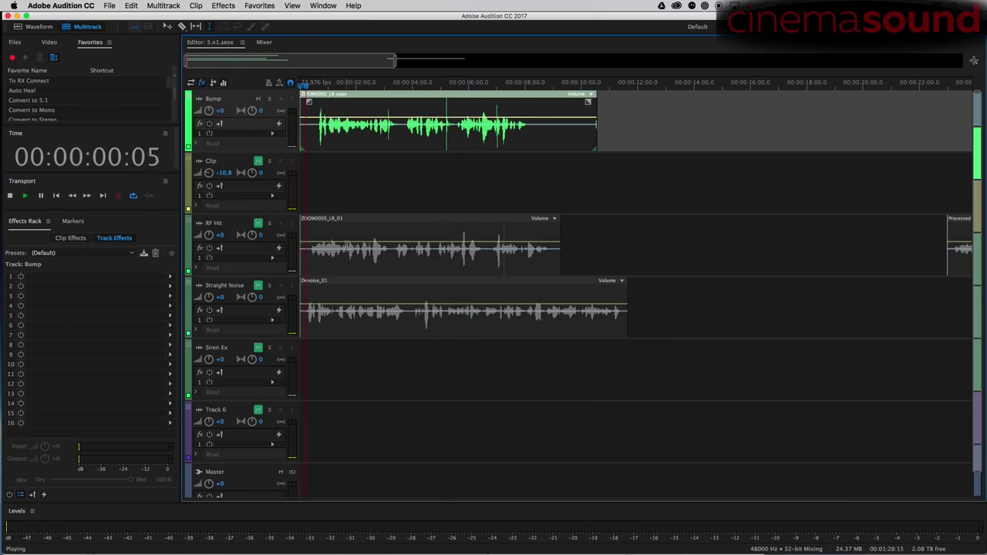
{"action": "key", "text": "space"}
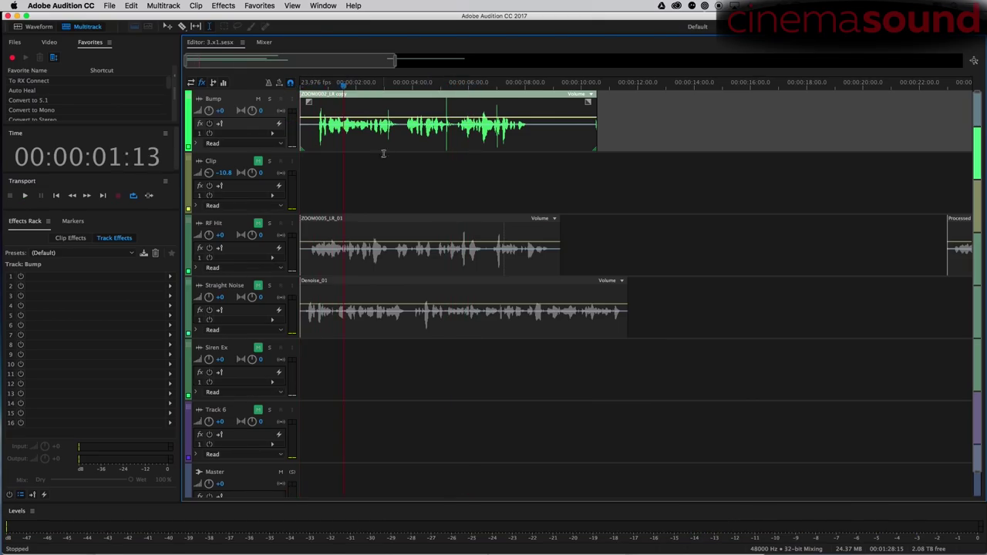
{"action": "double_click", "coordinate": [407, 101]}
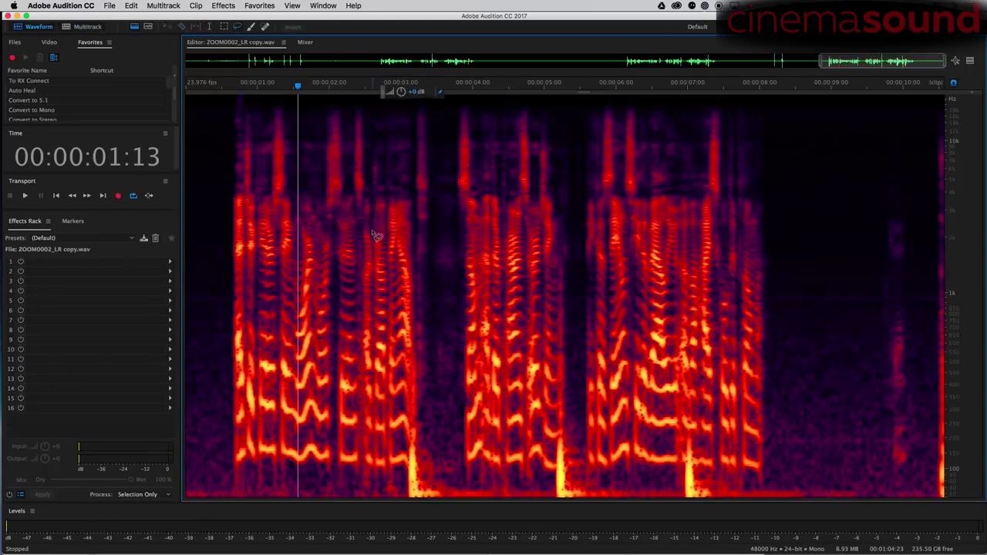
{"action": "left_click", "coordinate": [293, 7]}
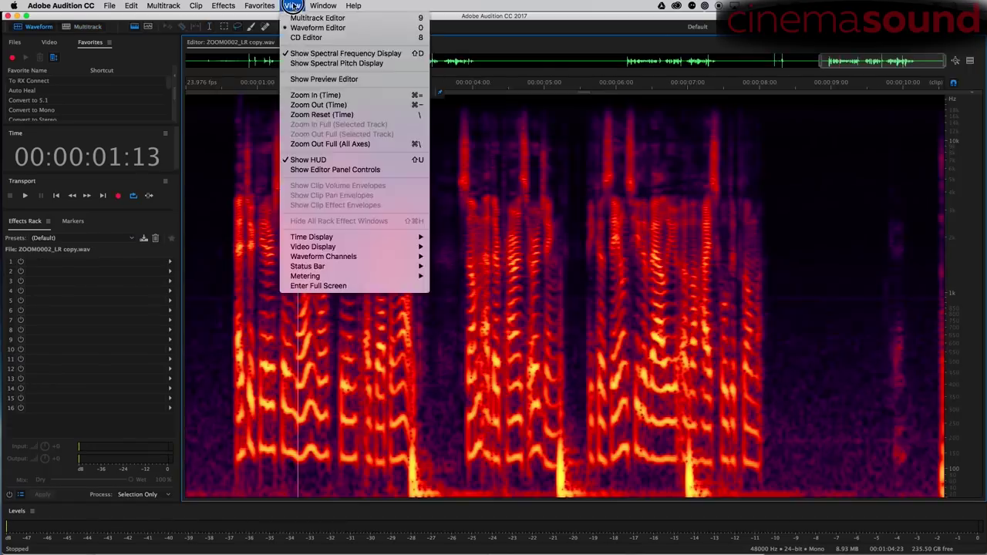
{"action": "left_click", "coordinate": [300, 29]}
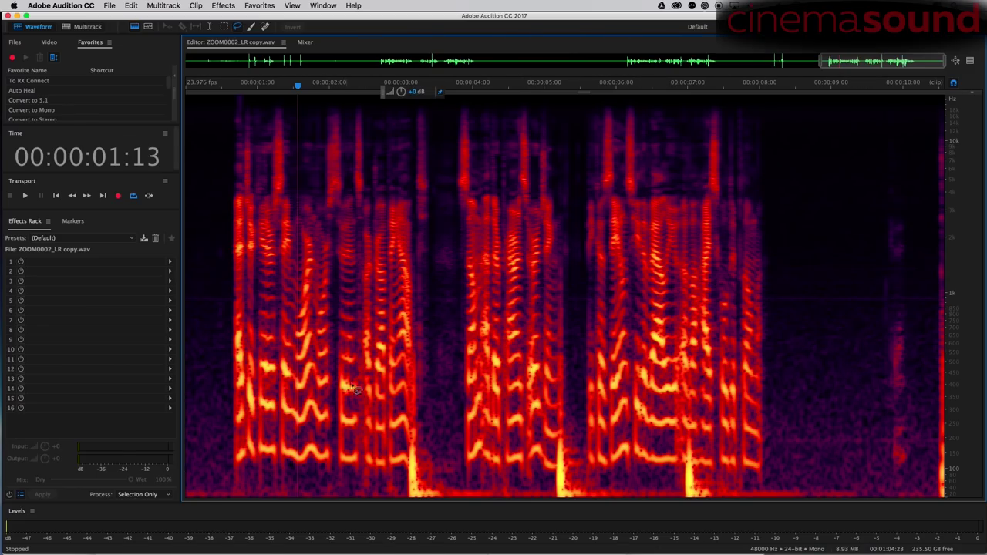
{"action": "left_click", "coordinate": [194, 156]}
{"action": "key", "text": "space"}
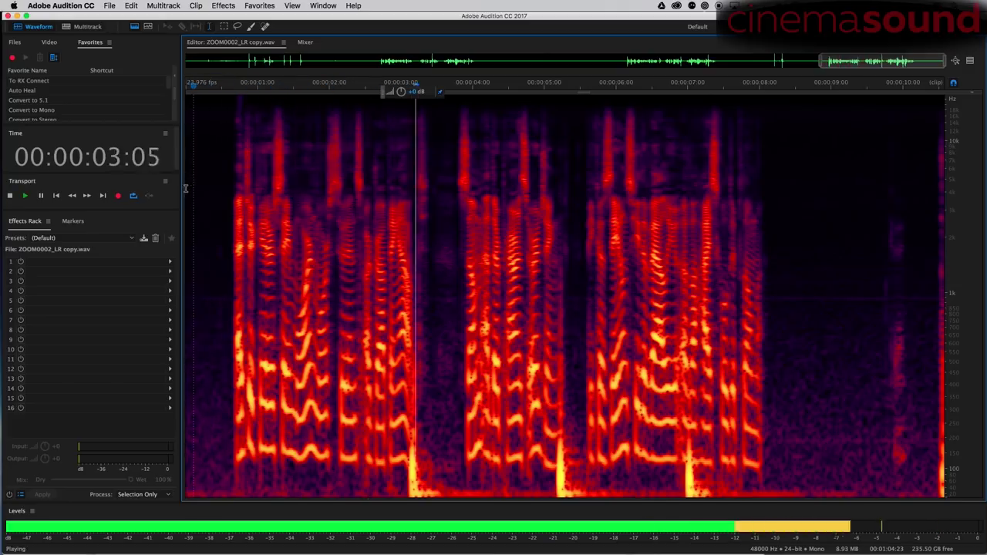
{"action": "key", "text": "space"}
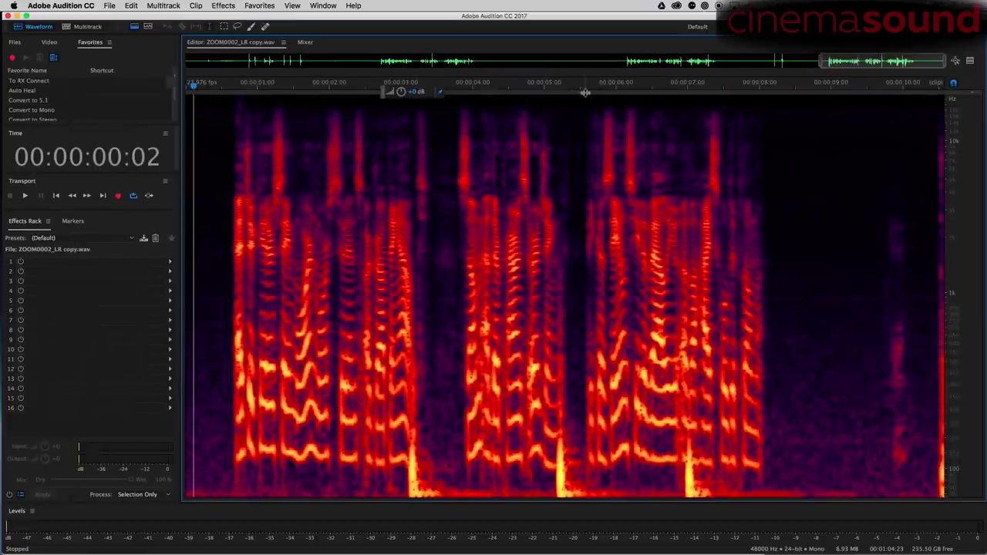
{"action": "left_click_drag", "start_coordinate": [589, 92], "coordinate": [606, 554]}
{"action": "left_click_drag", "start_coordinate": [596, 436], "coordinate": [595, 470]}
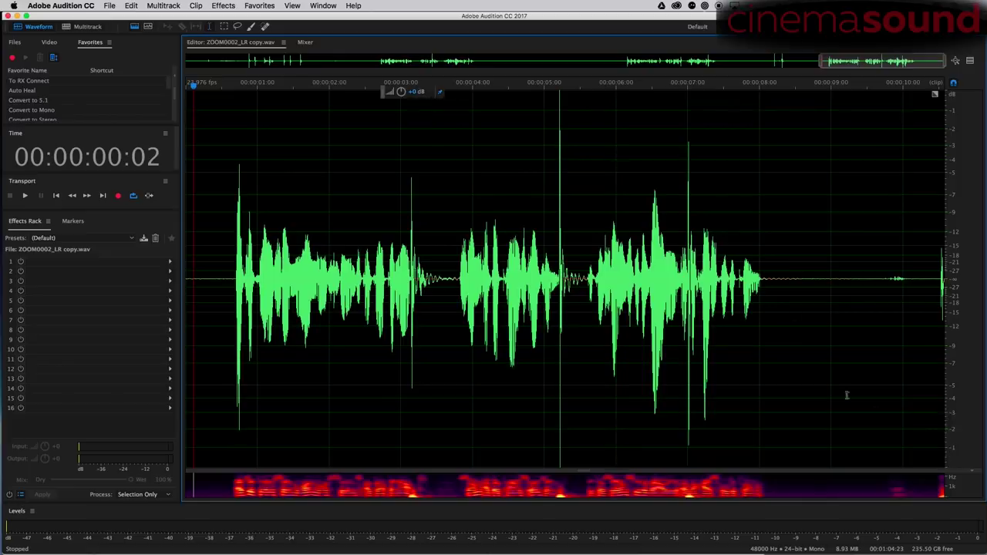
{"action": "left_click_drag", "start_coordinate": [583, 473], "coordinate": [565, 86]}
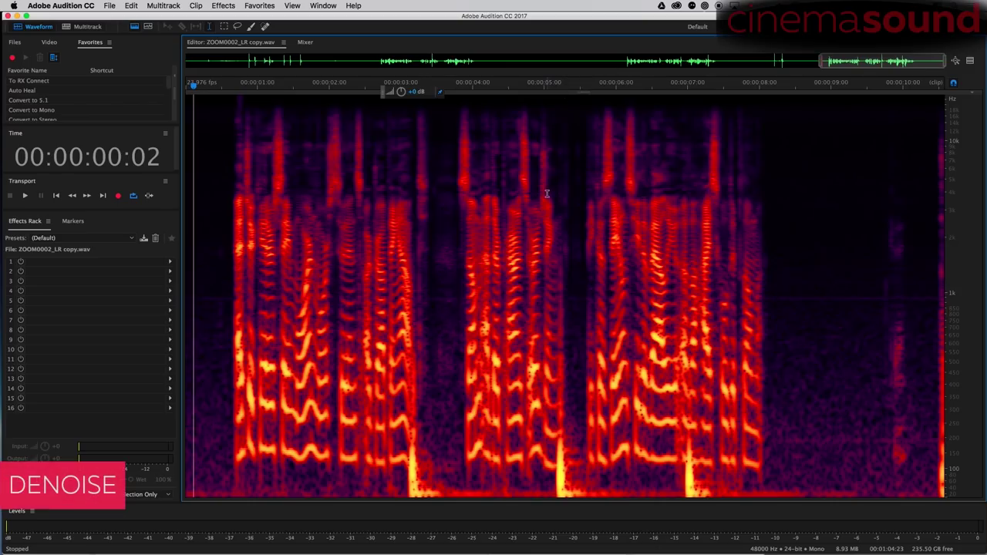
Listen to the opening silence, then select and listen to the noise-only stretch around 8–9.5 s.
{"action": "left_click_drag", "start_coordinate": [229, 347], "coordinate": [183, 351]}
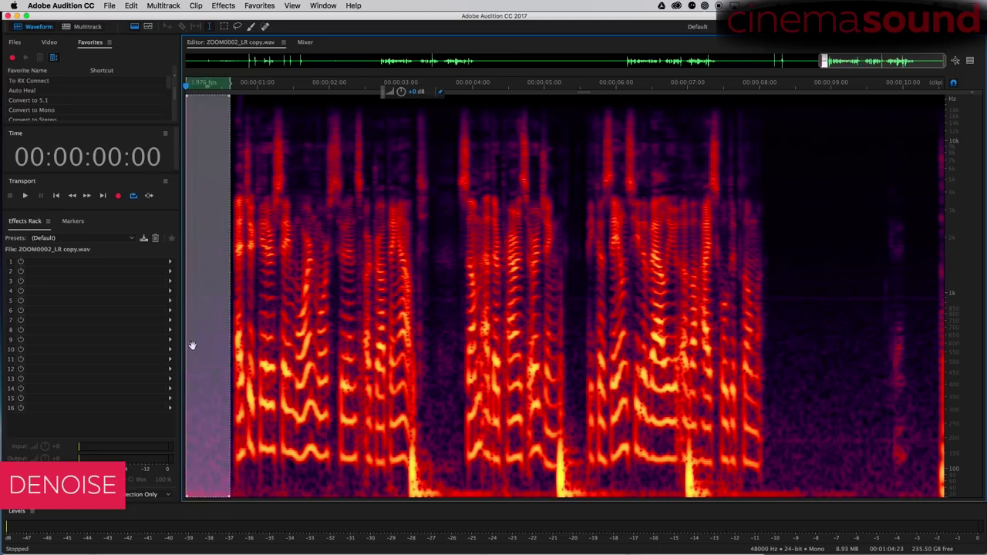
{"action": "key", "text": "space"}
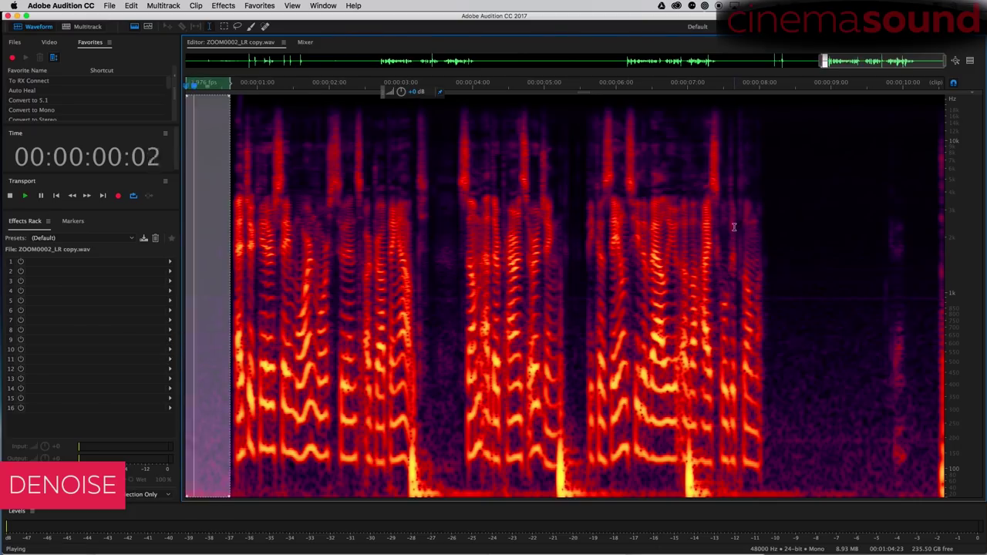
{"action": "key", "text": "space"}
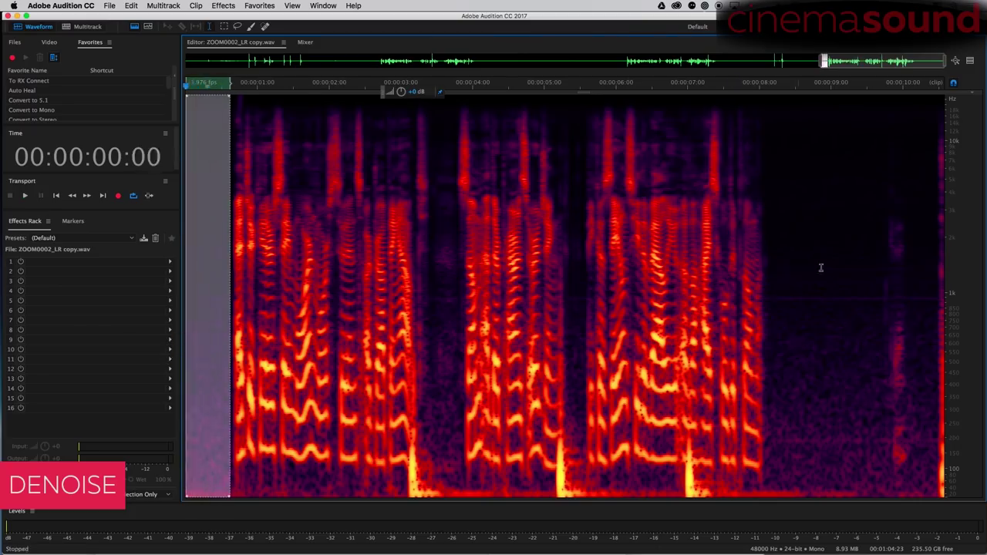
{"action": "left_click_drag", "start_coordinate": [775, 293], "coordinate": [882, 313]}
{"action": "key", "text": "space"}
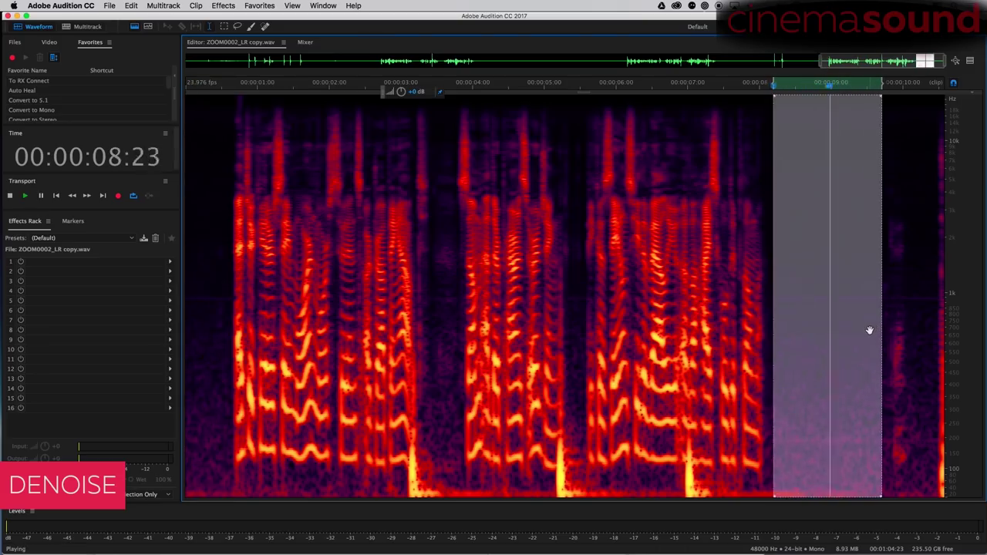
{"action": "key", "text": "space"}
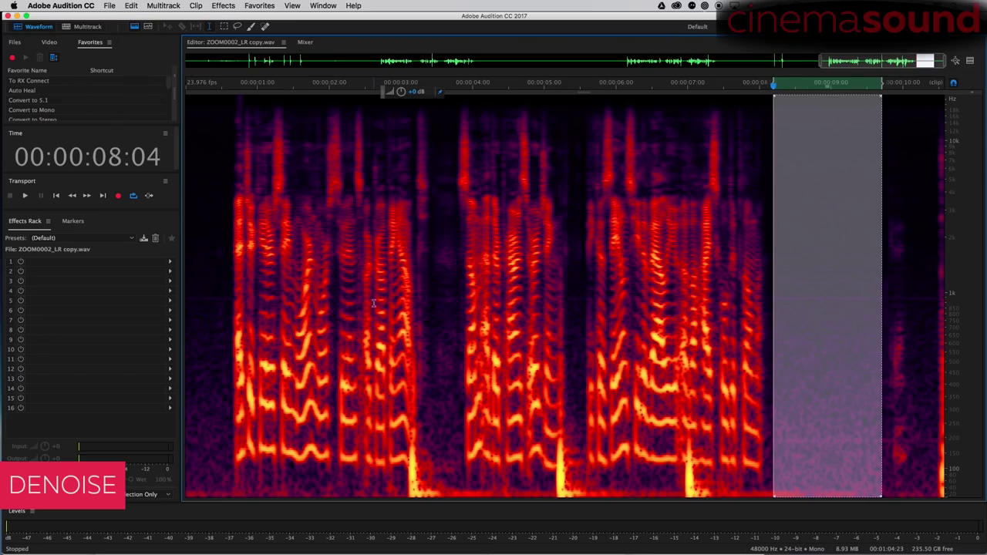
Capture a noise print from the selected quiet stretch using Noise Reduction / Restoration > Capture Noise Print.
{"action": "left_click", "coordinate": [223, 6]}
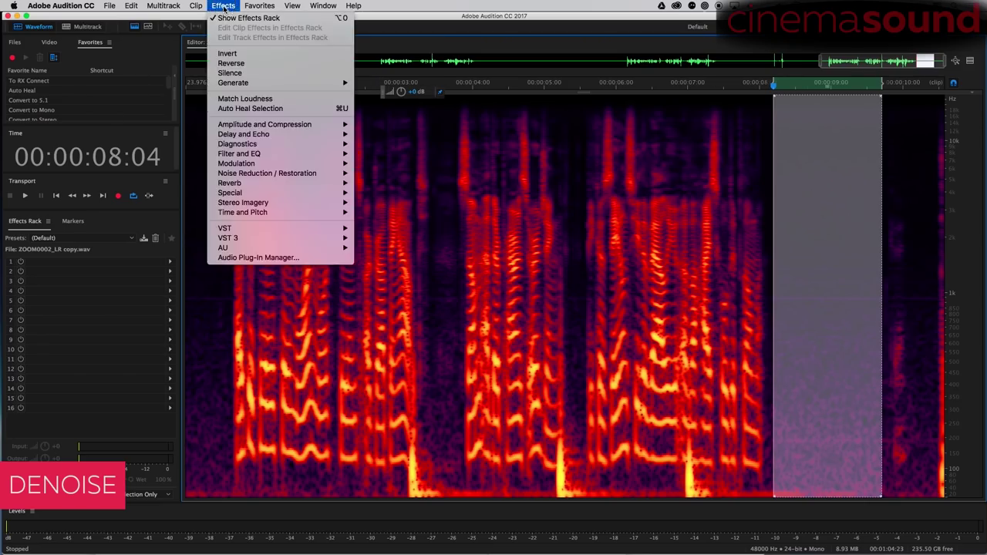
{"action": "mouse_move", "coordinate": [299, 176]}
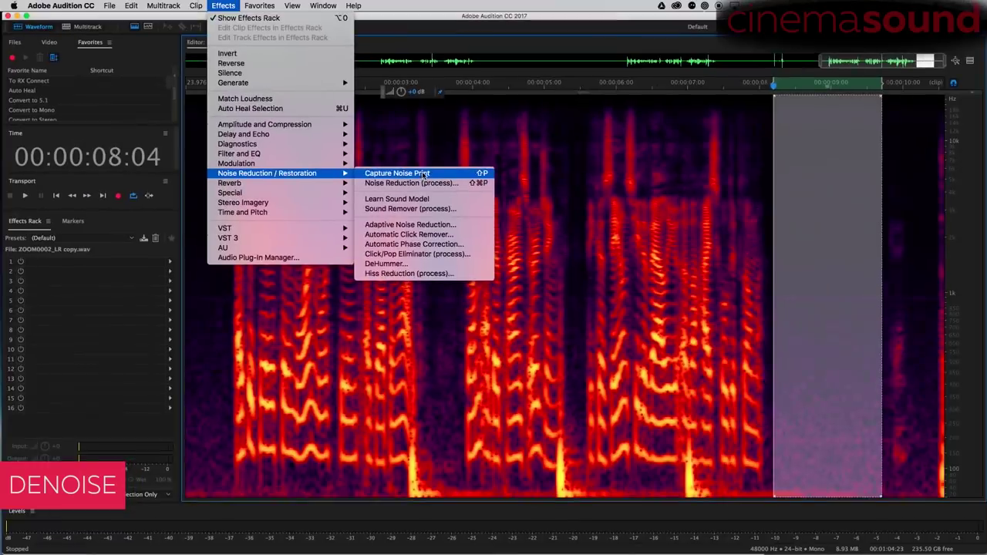
{"action": "left_click", "coordinate": [423, 174]}
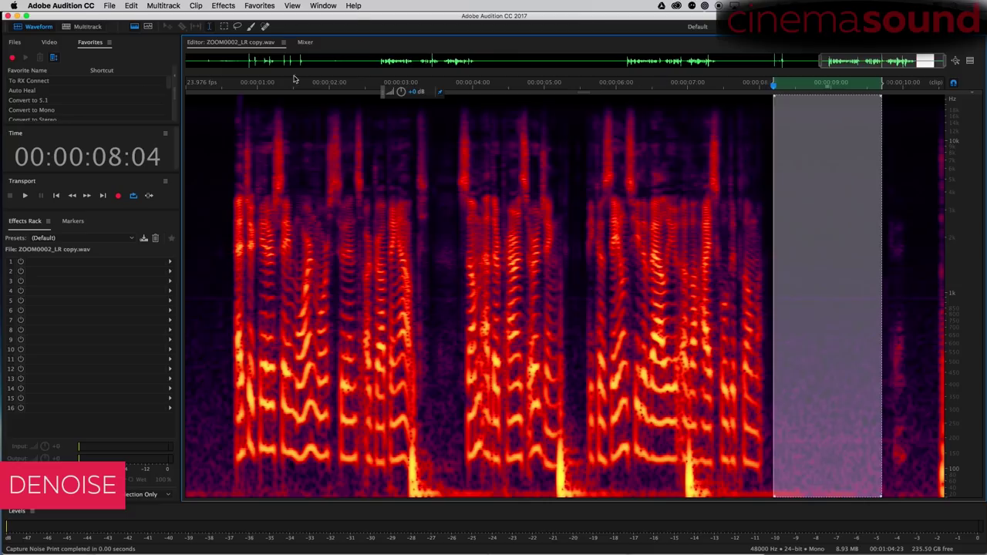
{"action": "left_click", "coordinate": [223, 5]}
{"action": "mouse_move", "coordinate": [298, 178]}
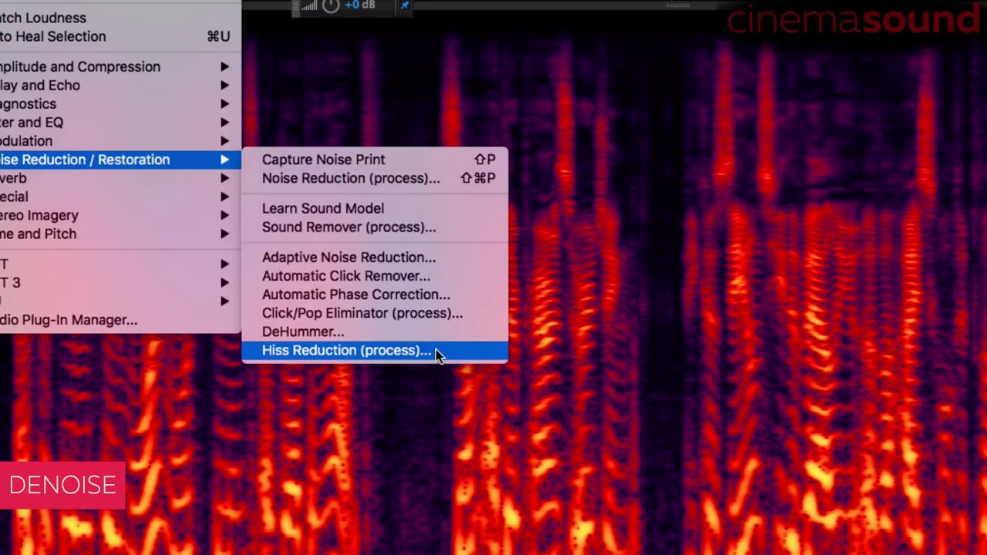
{"action": "left_click", "coordinate": [425, 183]}
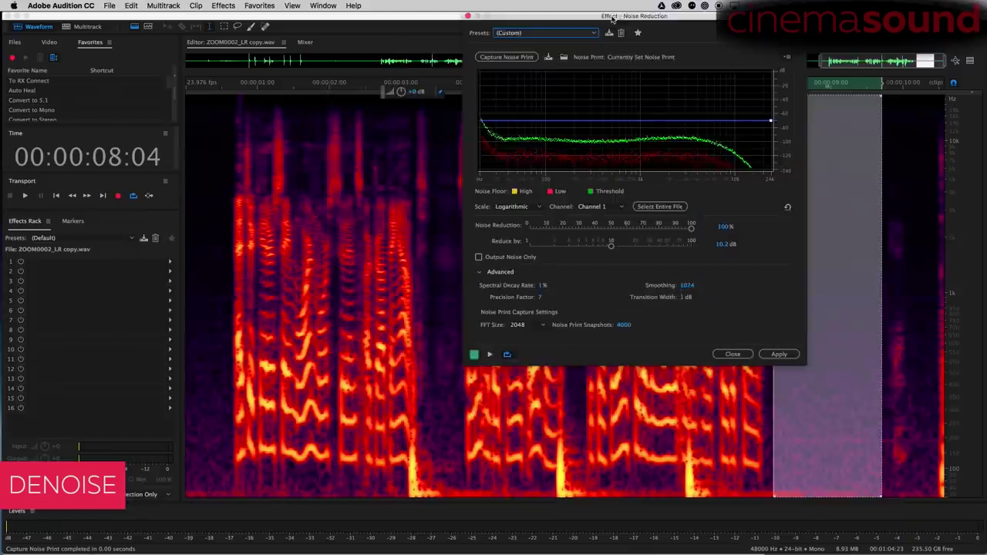
{"action": "left_click_drag", "start_coordinate": [613, 53], "coordinate": [451, 68]}
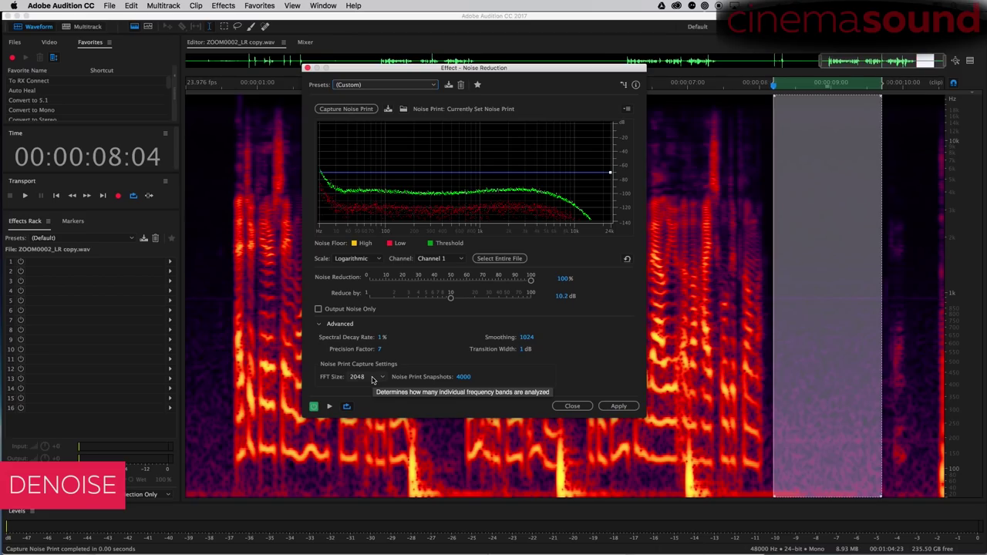
Review the FFT size choices without changing them, then edit the Noise Print Snapshots value.
{"action": "left_click", "coordinate": [375, 378]}
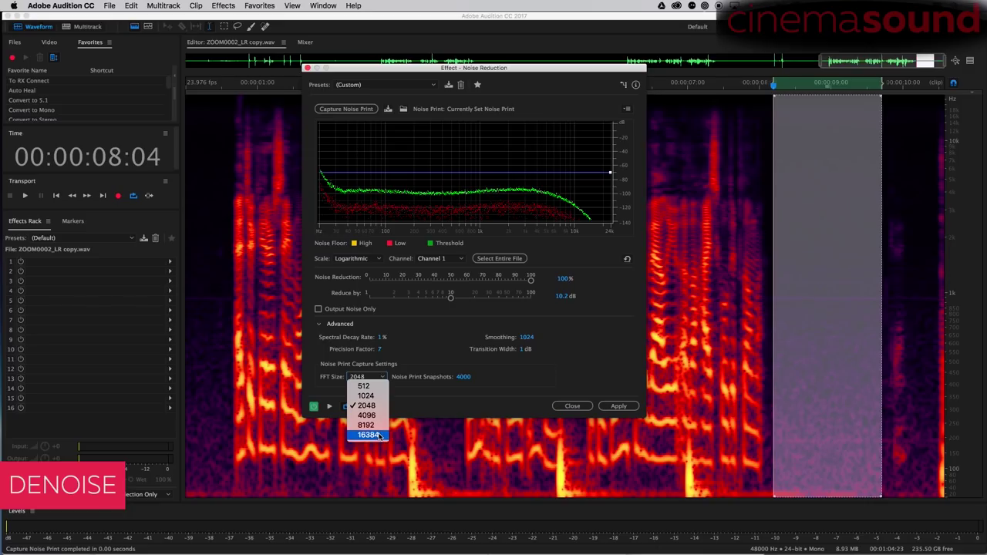
{"action": "left_click", "coordinate": [420, 344]}
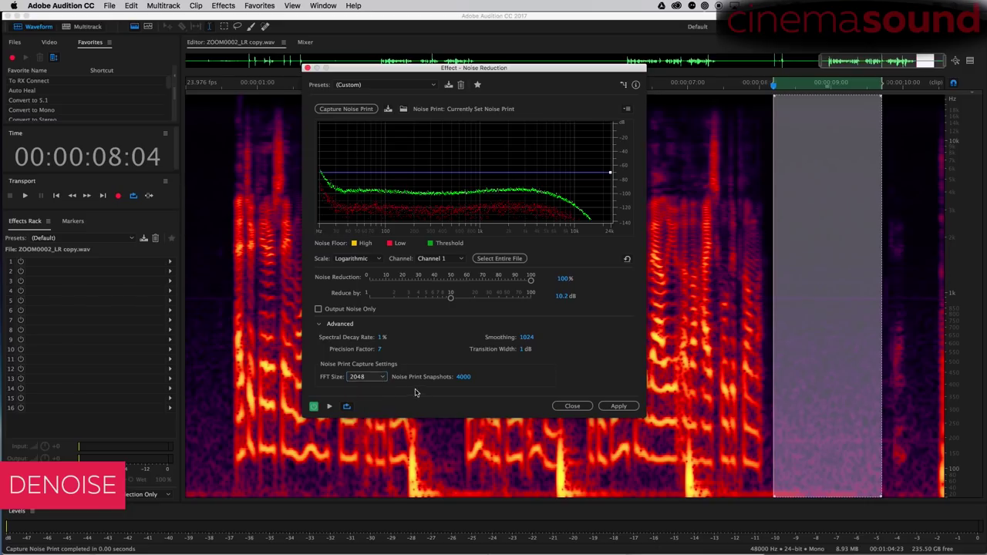
{"action": "left_click", "coordinate": [462, 378]}
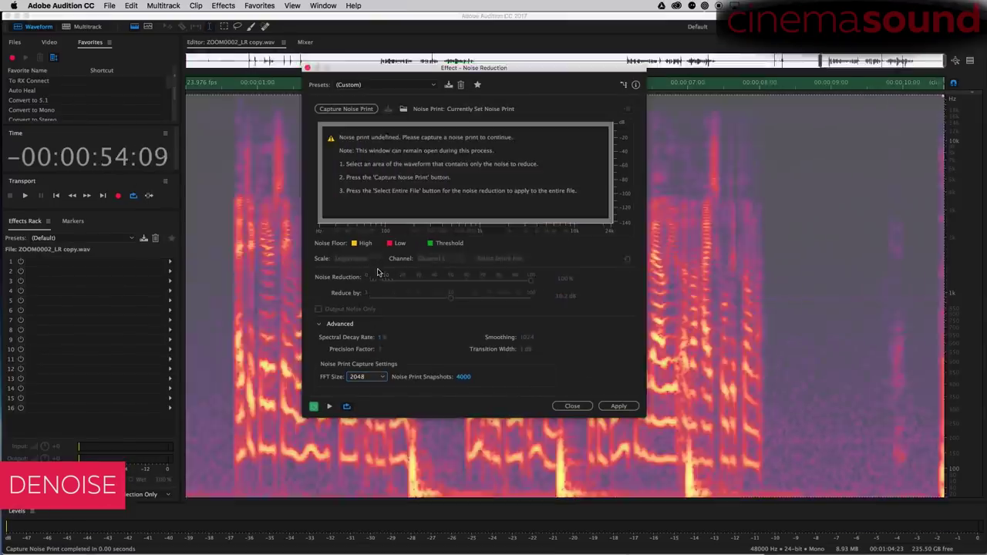
{"action": "left_click", "coordinate": [329, 407]}
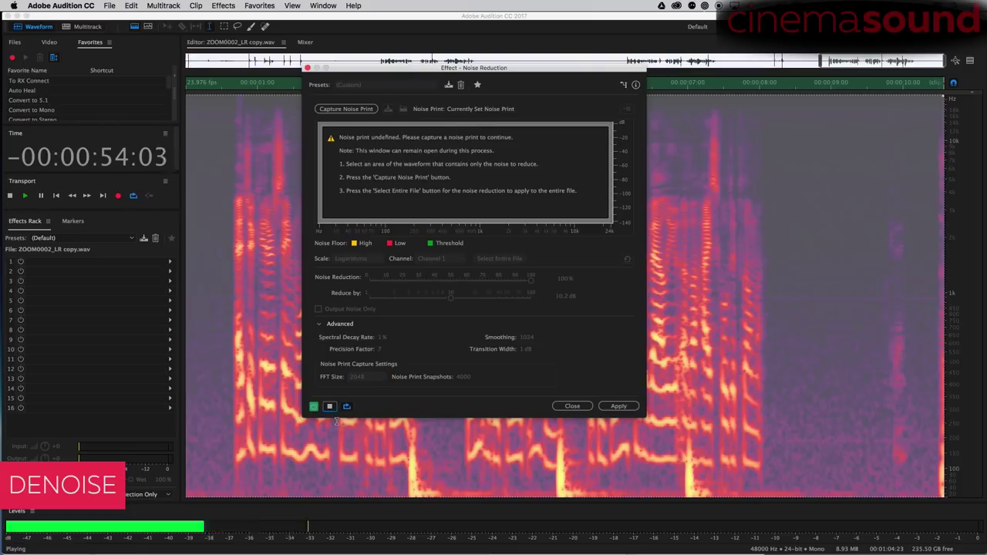
{"action": "left_click", "coordinate": [329, 406]}
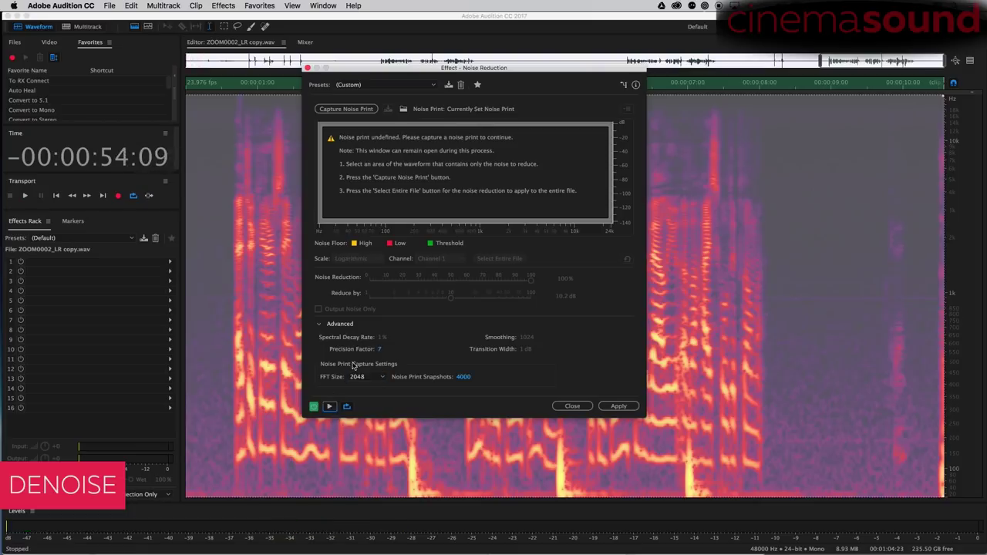
{"action": "left_click", "coordinate": [210, 284]}
{"action": "left_click_drag", "start_coordinate": [185, 277], "coordinate": [915, 321]}
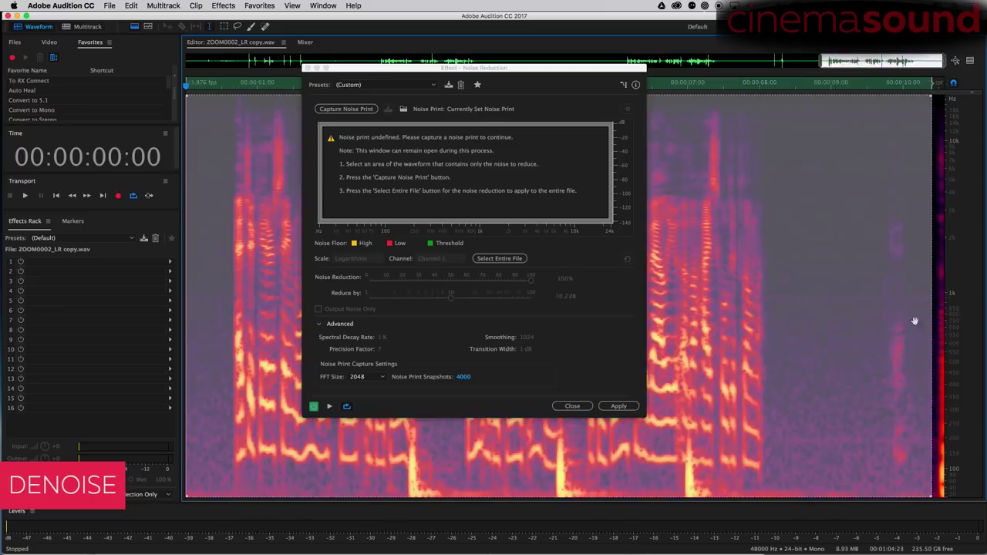
{"action": "key", "text": "space"}
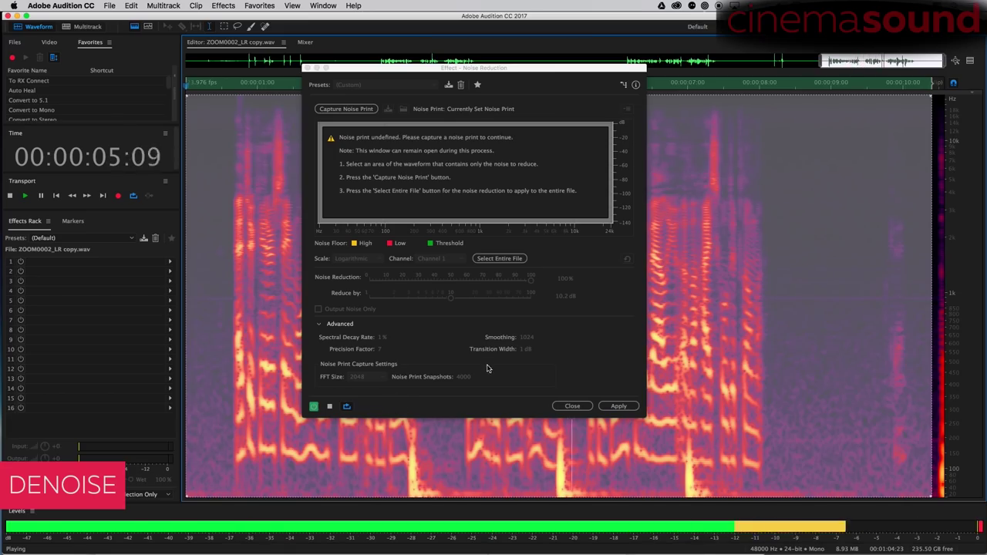
{"action": "key", "text": "space"}
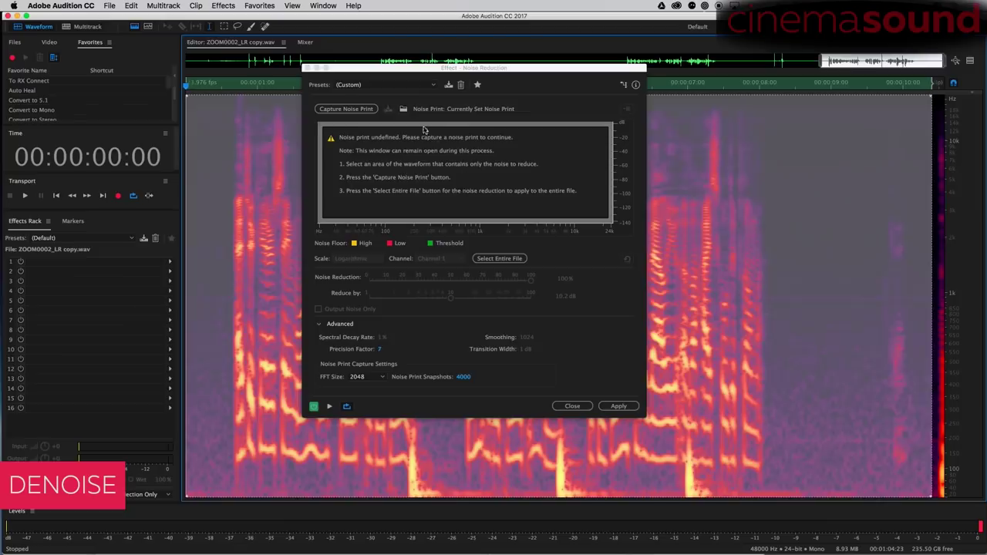
Capture a noise print from the 8–9.6 s noise-only stretch and select the dialogue from the start.
{"action": "left_click_drag", "start_coordinate": [771, 294], "coordinate": [875, 293]}
{"action": "left_click", "coordinate": [370, 108]}
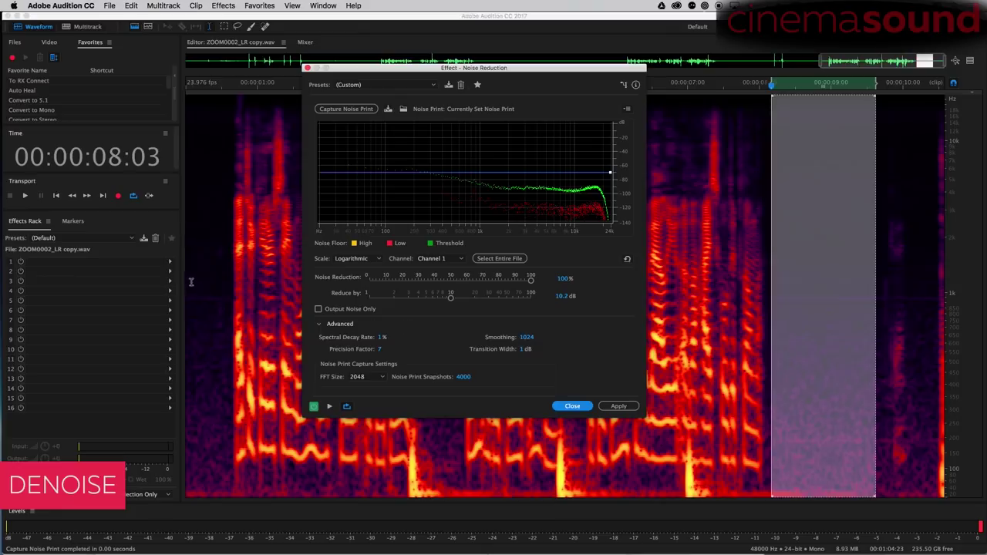
{"action": "left_click_drag", "start_coordinate": [193, 284], "coordinate": [879, 282]}
Preview the 10.2 dB noise reduction on the selected dialogue three times.
{"action": "key", "text": "space"}
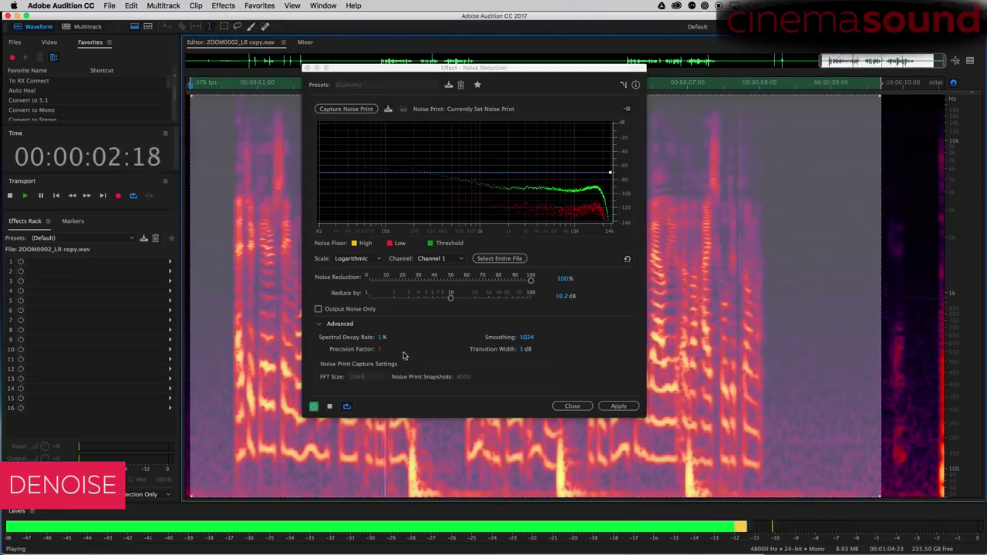
{"action": "key", "text": "space"}
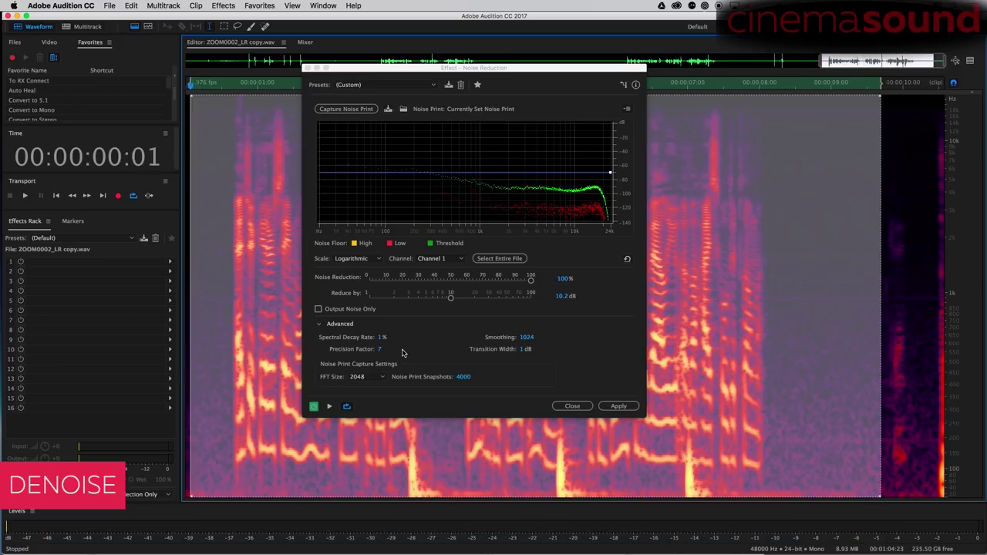
{"action": "key", "text": "space"}
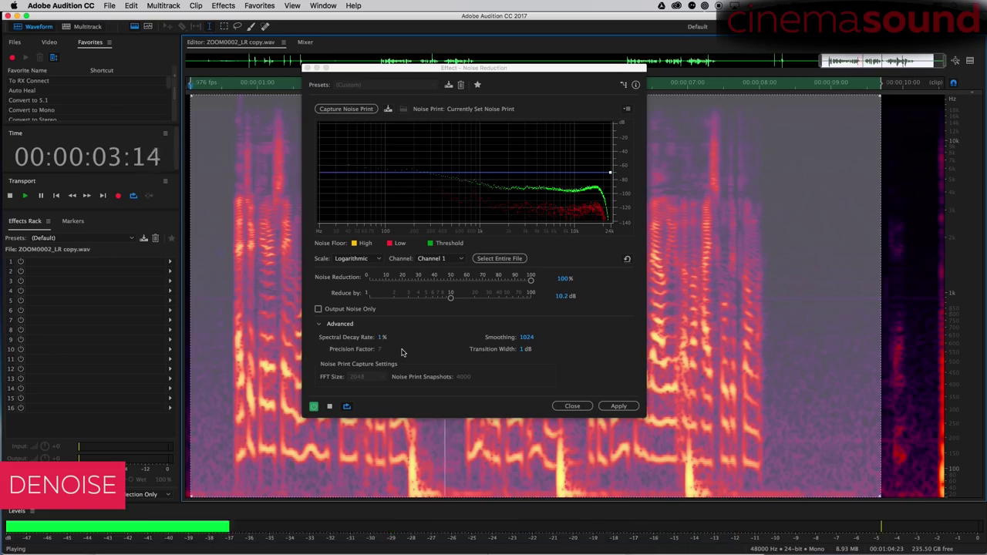
{"action": "key", "text": "space"}
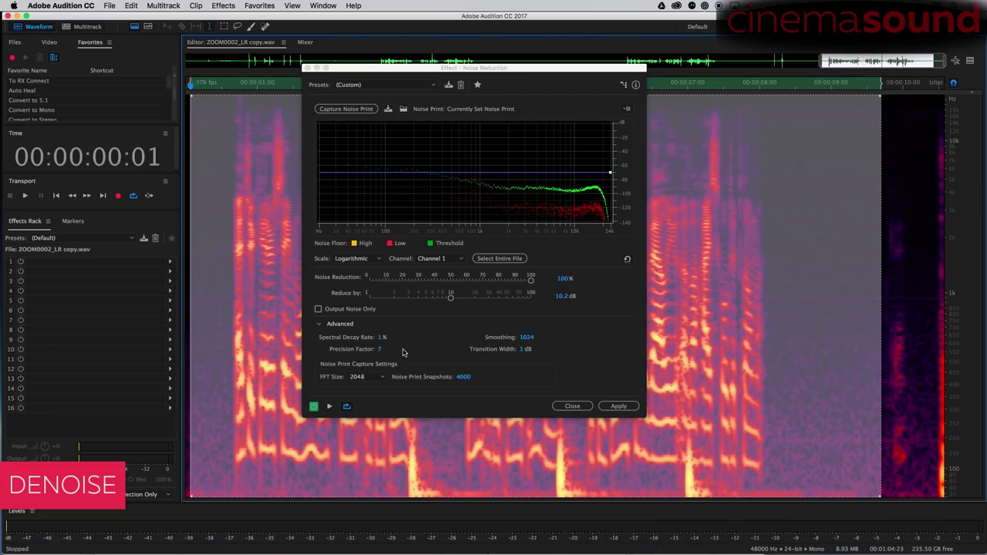
{"action": "key", "text": "space"}
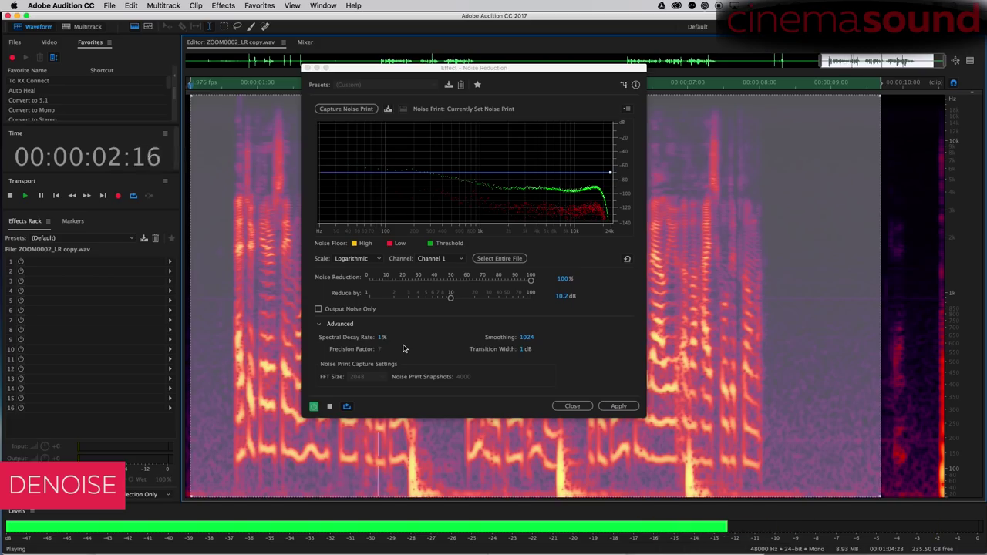
{"action": "key", "text": "space"}
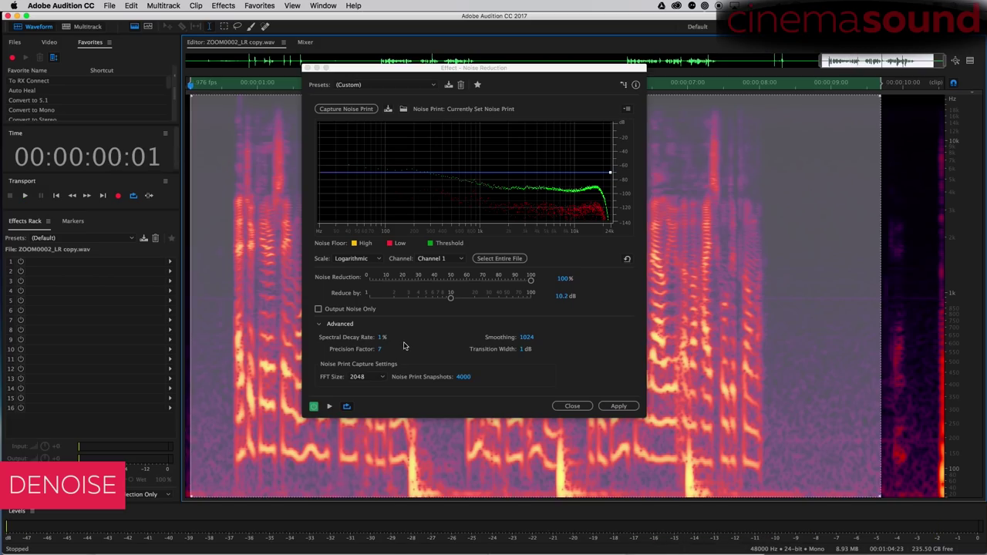
{"action": "left_click", "coordinate": [377, 377]}
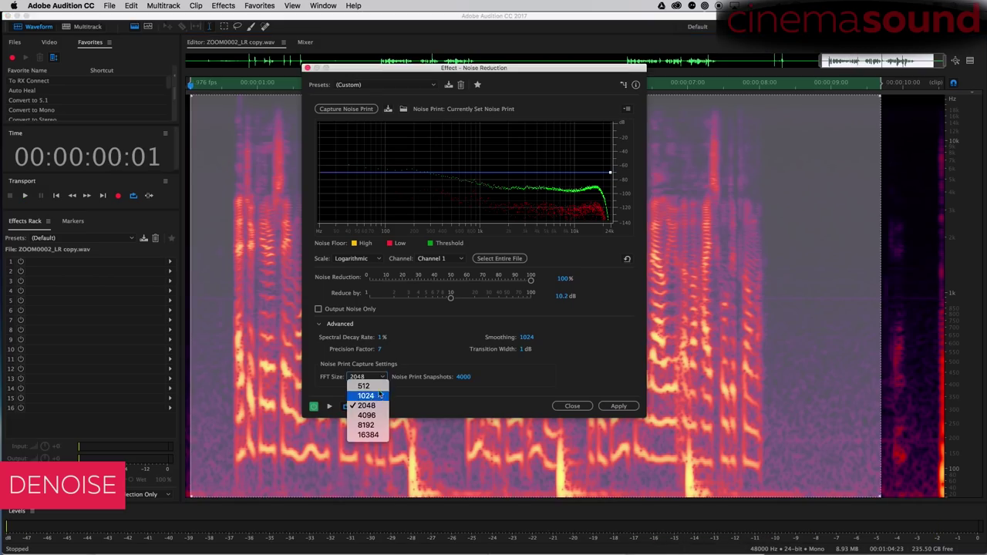
Set FFT size to 512 and recapture the noise print from the 8–10 s stretch.
{"action": "left_click", "coordinate": [379, 387]}
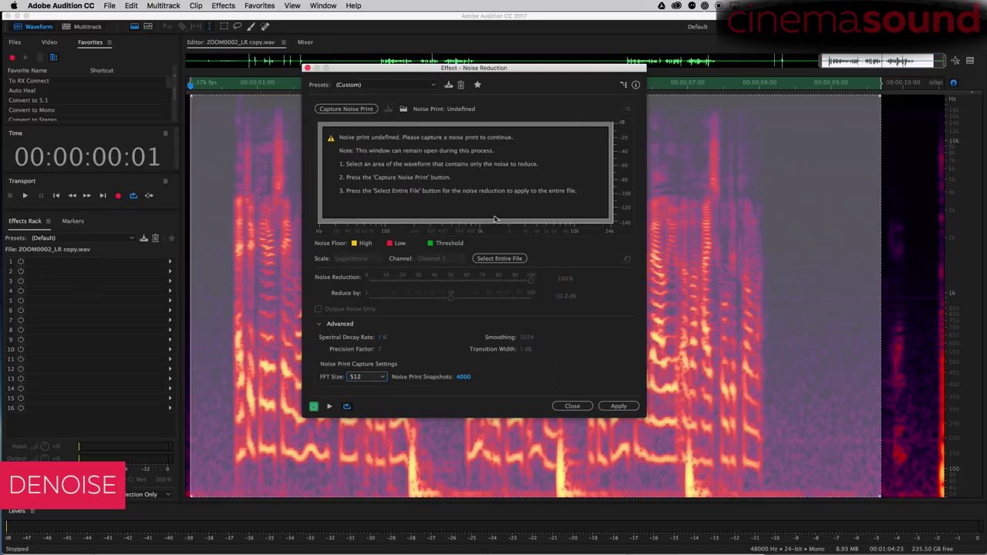
{"action": "left_click", "coordinate": [779, 273]}
{"action": "left_click_drag", "start_coordinate": [771, 302], "coordinate": [877, 302]}
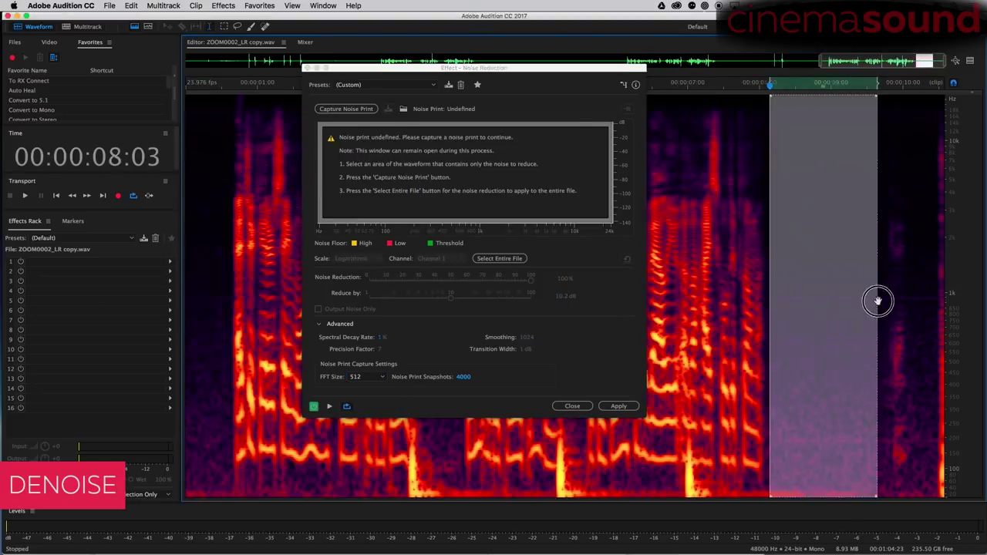
{"action": "left_click", "coordinate": [362, 110]}
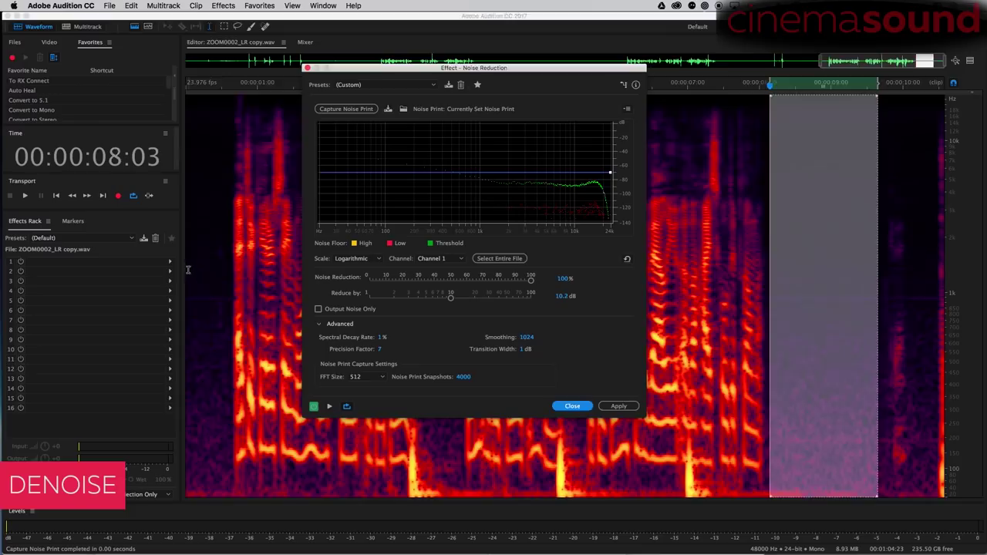
Select the dialogue, raise Reduce by to 67.8 dB, preview it, and apply the noise reduction.
{"action": "left_click_drag", "start_coordinate": [188, 269], "coordinate": [881, 260]}
{"action": "key", "text": "space"}
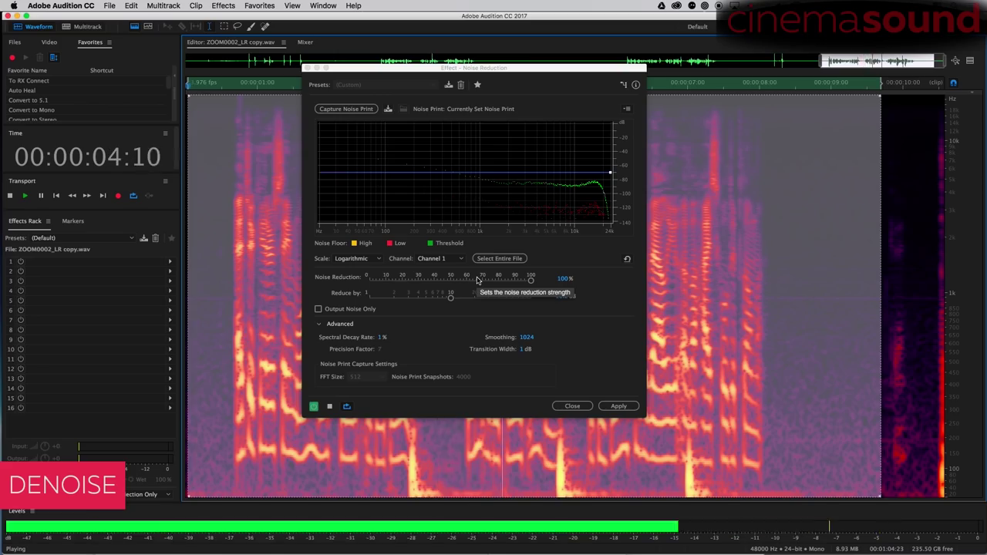
{"action": "key", "text": "space"}
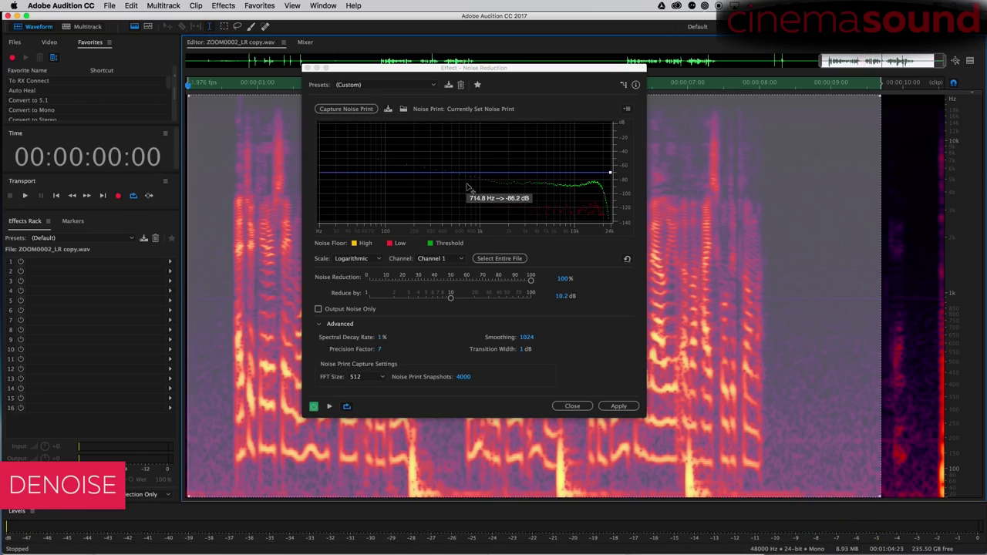
{"action": "left_click_drag", "start_coordinate": [451, 297], "coordinate": [517, 296]}
{"action": "key", "text": "space"}
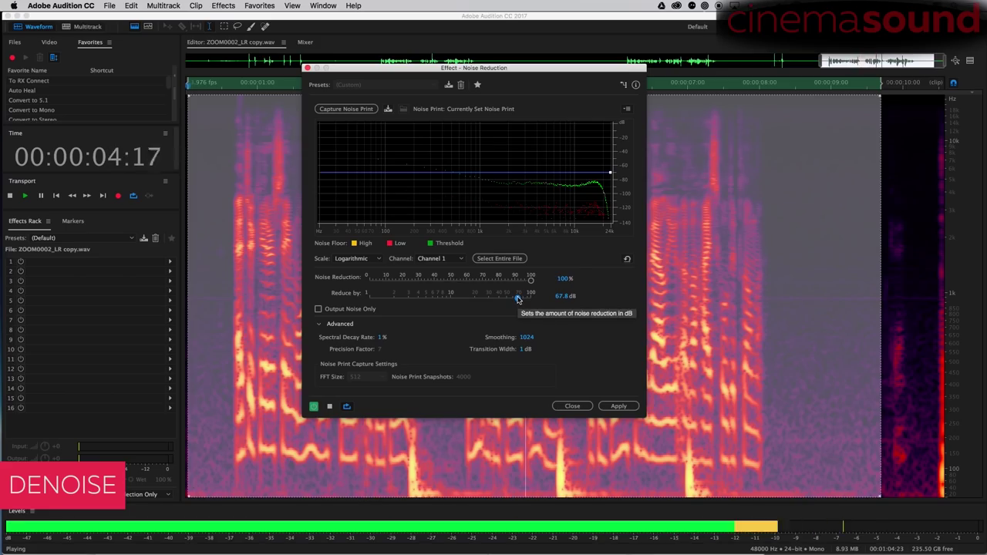
{"action": "key", "text": "space"}
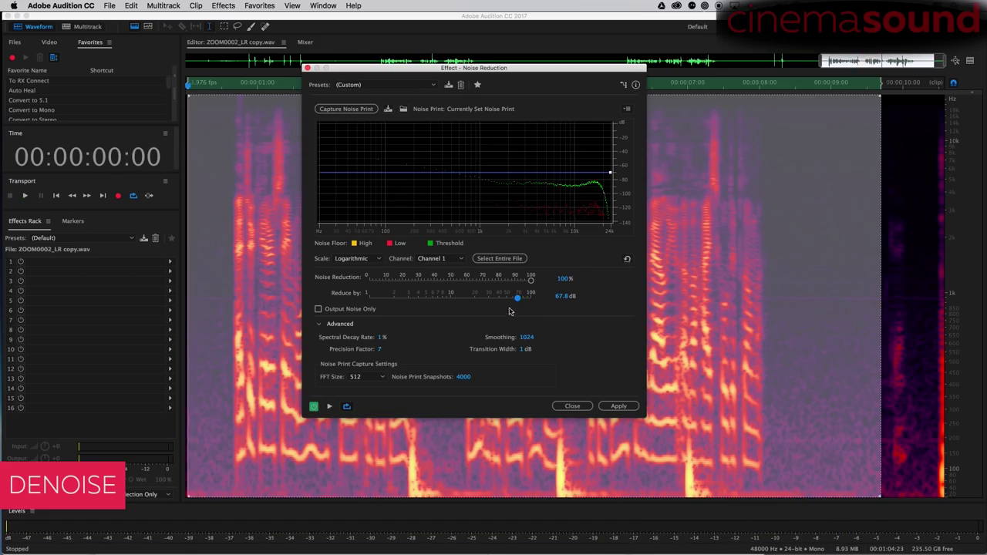
{"action": "left_click", "coordinate": [617, 405]}
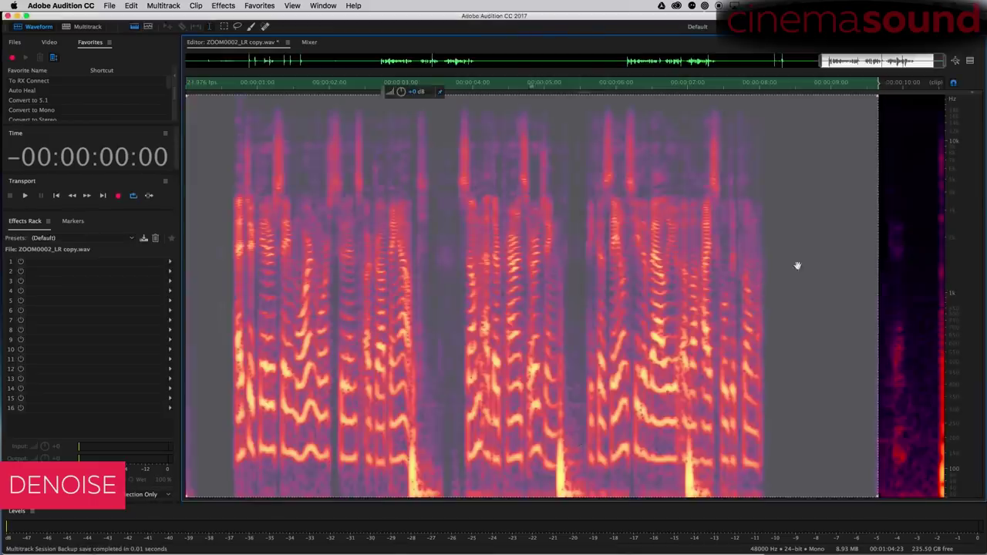
Deselect the processed audio and reopen Noise Reduction (process) from the Effects menu.
{"action": "left_click", "coordinate": [822, 239]}
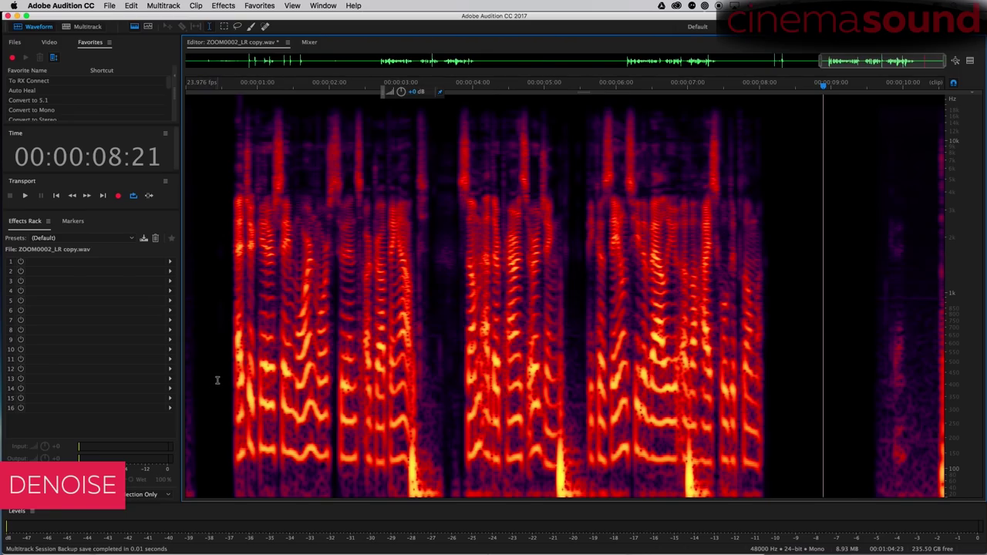
{"action": "left_click", "coordinate": [222, 5]}
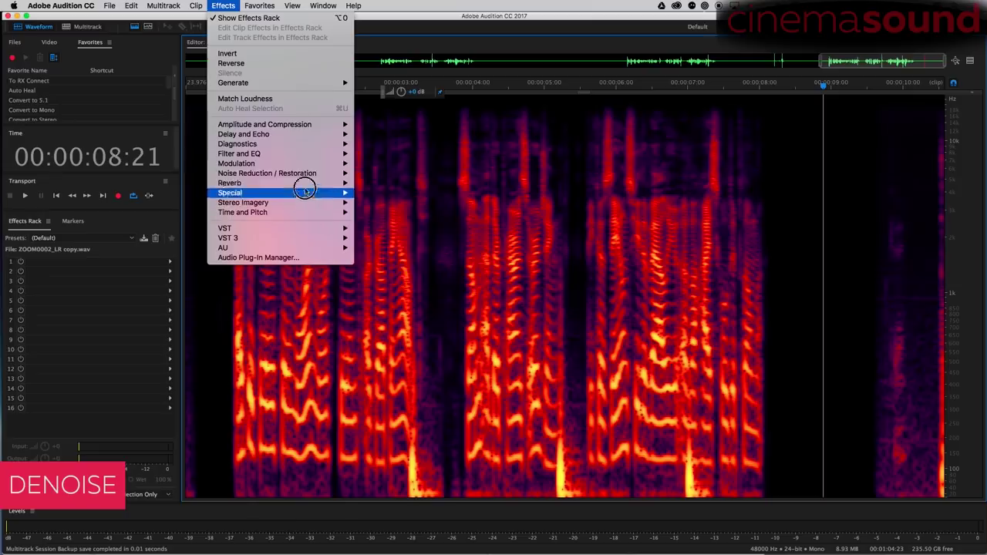
{"action": "mouse_move", "coordinate": [303, 173]}
{"action": "left_click", "coordinate": [389, 183]}
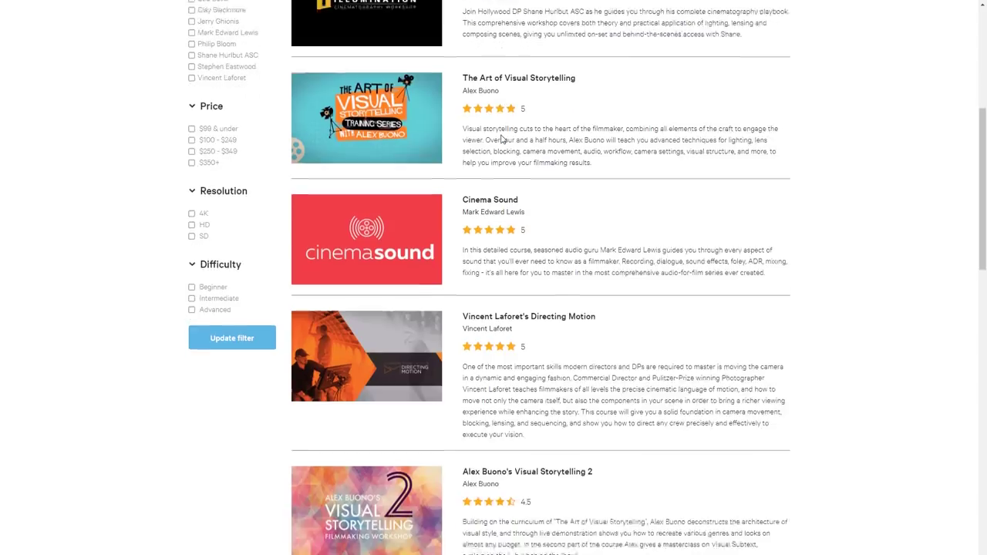
Scroll the MZed course list down past Cinema Sound to How to Wow.
{"action": "scroll", "coordinate": [502, 135], "scroll_direction": "down", "scroll_amount": 3}
{"action": "scroll", "coordinate": [502, 135], "scroll_direction": "down", "scroll_amount": 2}
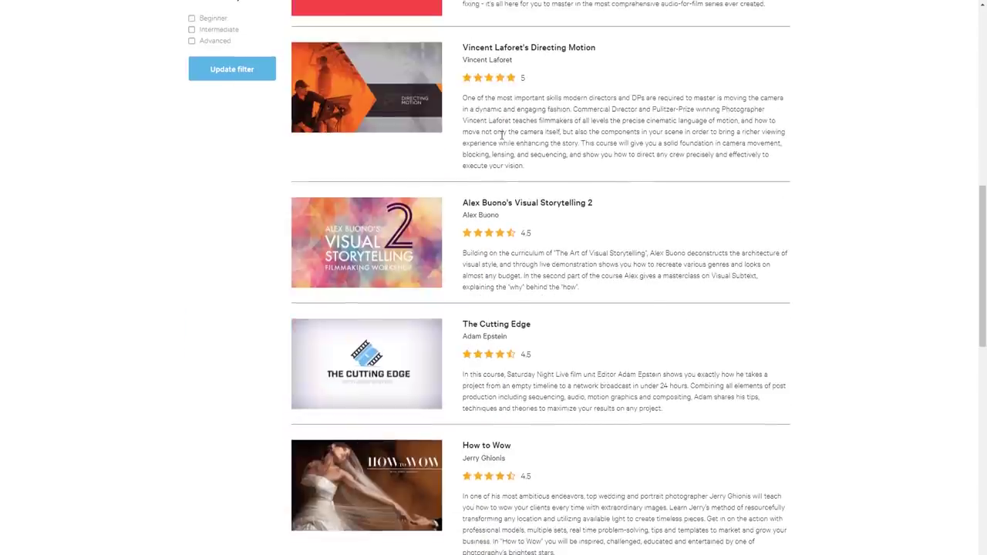